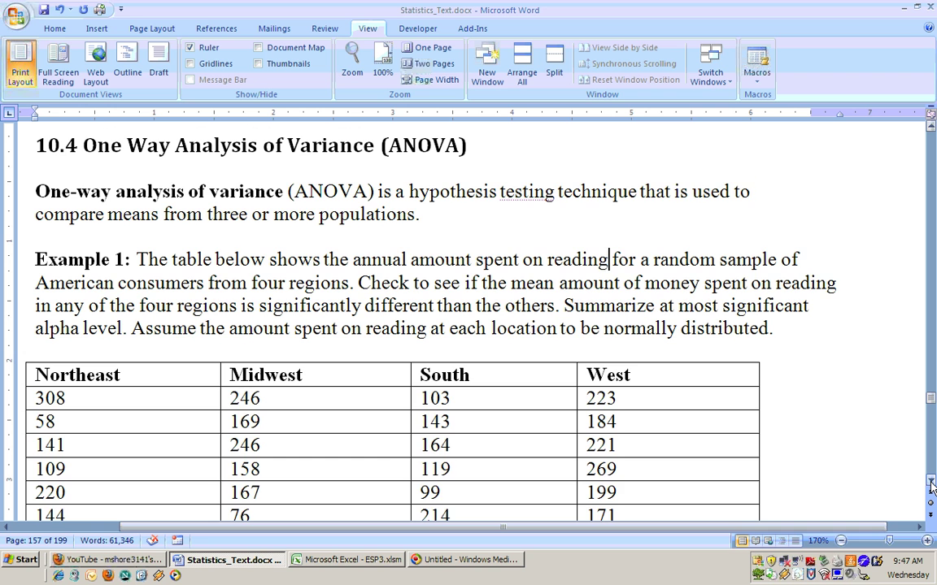
Scroll Word down so the full Example 1 reading-spending table and the Ho line are visible
scroll(931, 485, "down", 3)
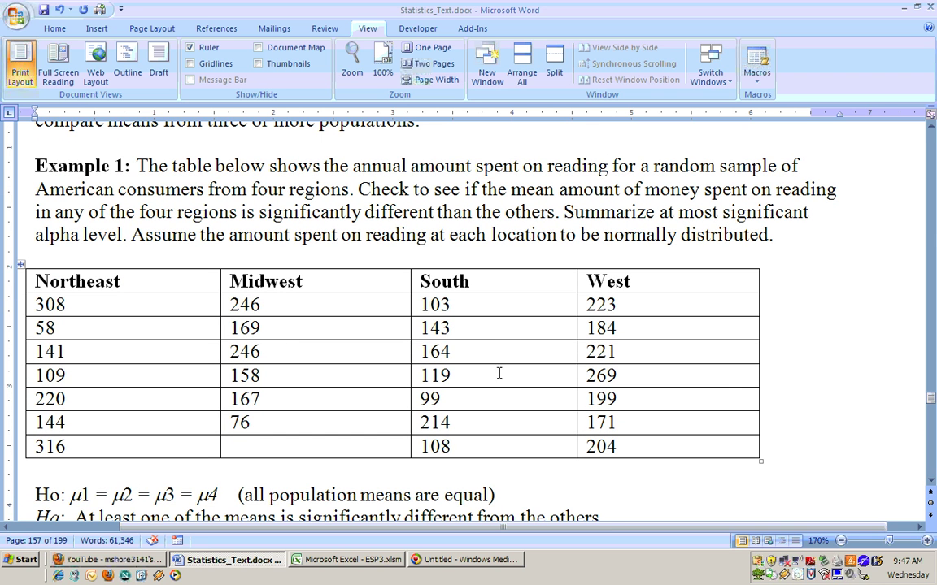
In Excel, check the regional values on the Data sheet, then return to the ANOVA sheet
left_click(345, 560)
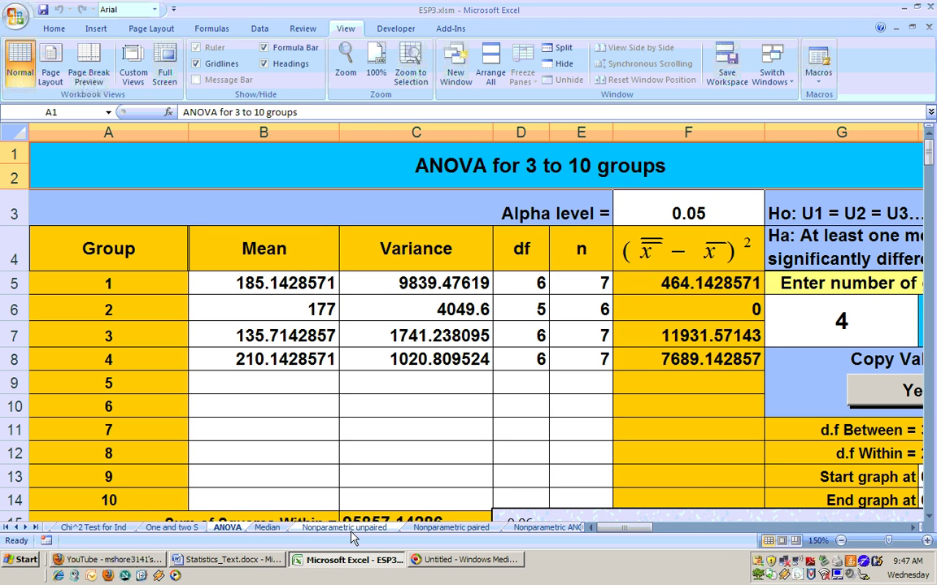
left_click(37, 528)
left_click(490, 529)
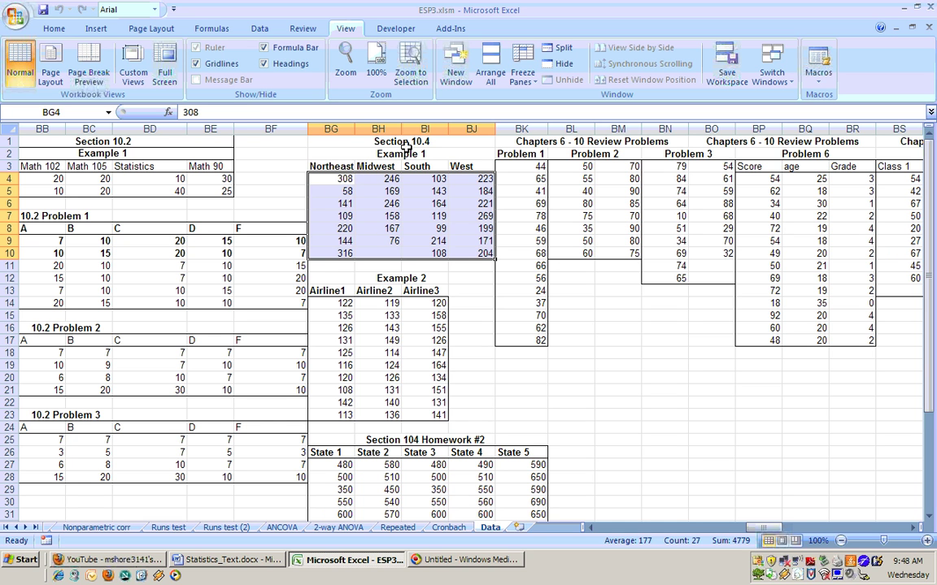
left_click(16, 528)
left_click(16, 527)
left_click(17, 528)
left_click(16, 528)
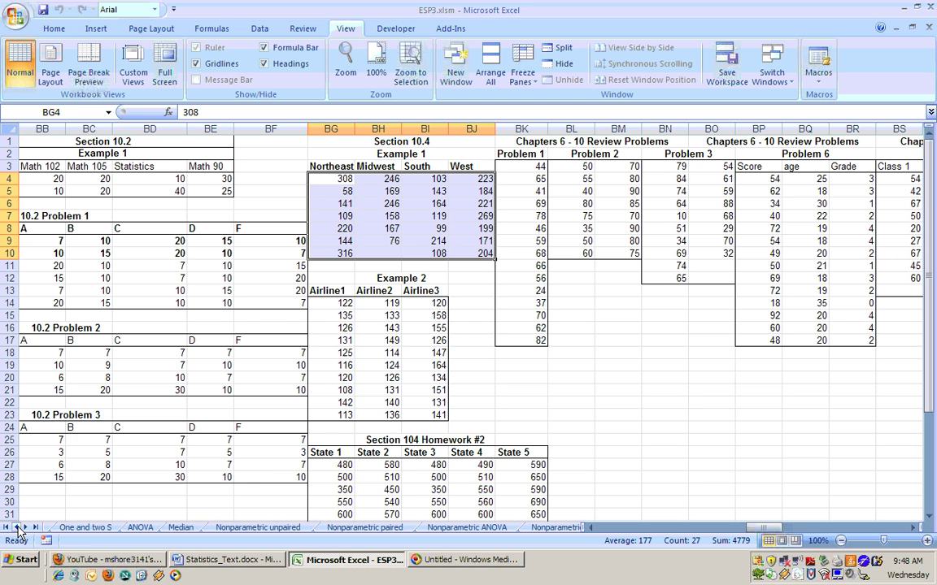
left_click(16, 527)
left_click(226, 527)
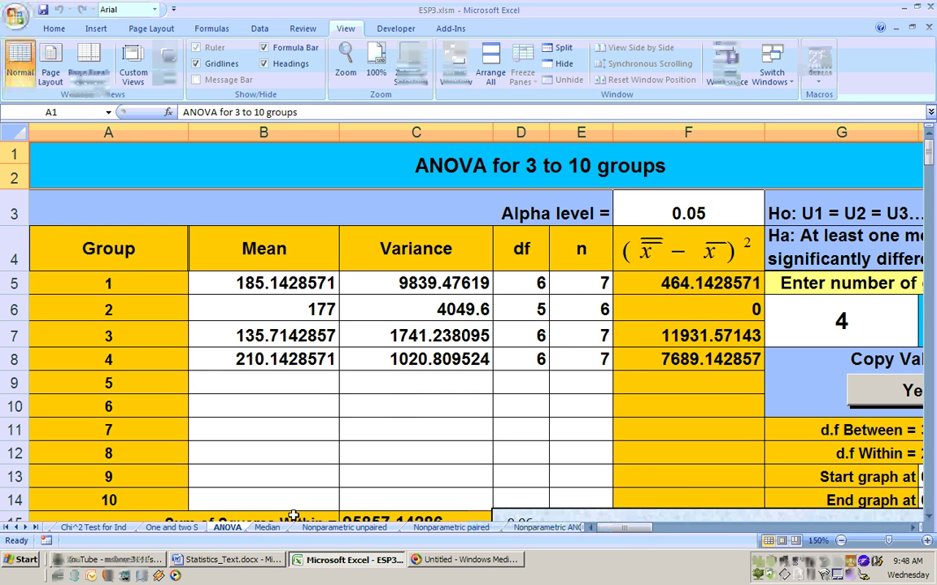
Scroll right to the Group 1–4 columns I–L and select cell I5, the first value (308)
left_click(915, 529)
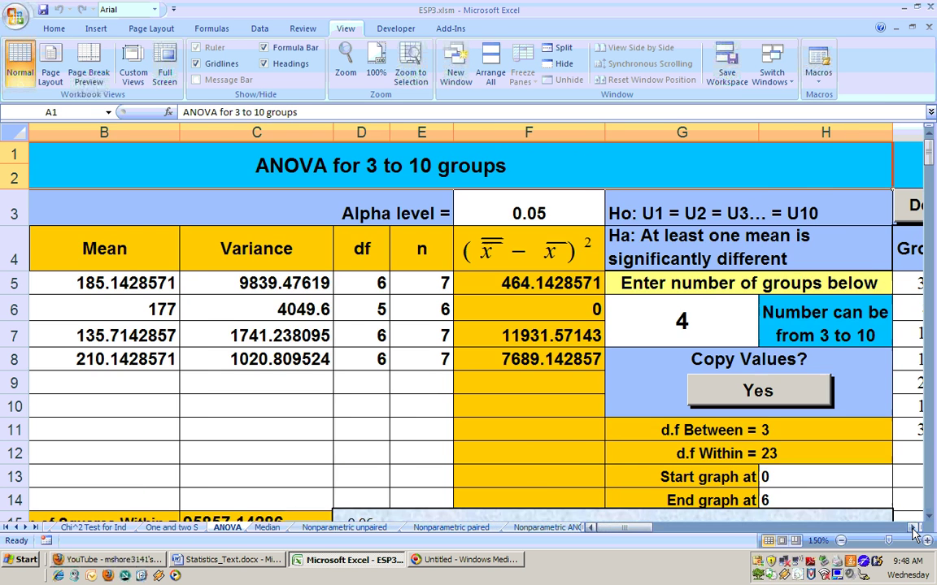
left_click(915, 530)
left_click(915, 530)
left_click(915, 529)
left_click(915, 529)
left_click(914, 529)
left_click(915, 529)
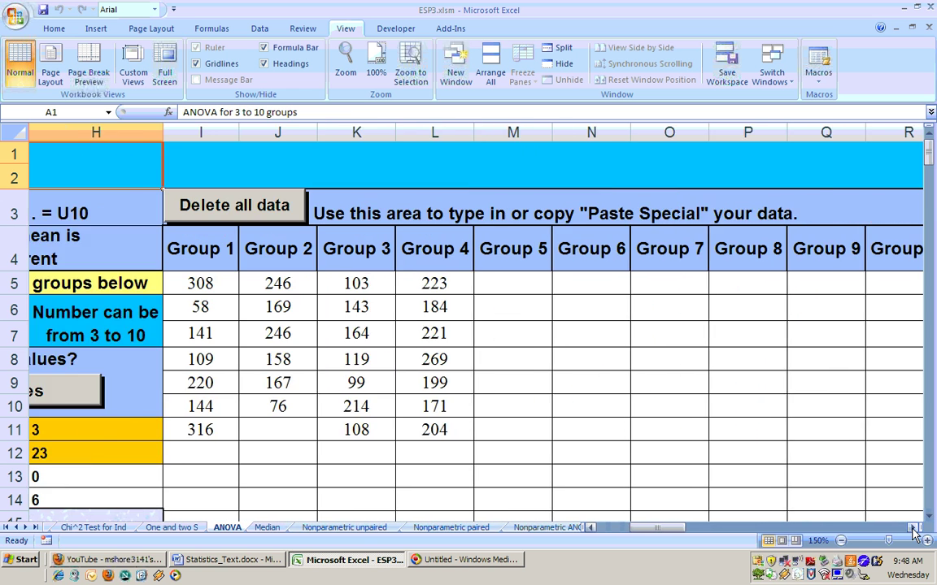
left_click(915, 530)
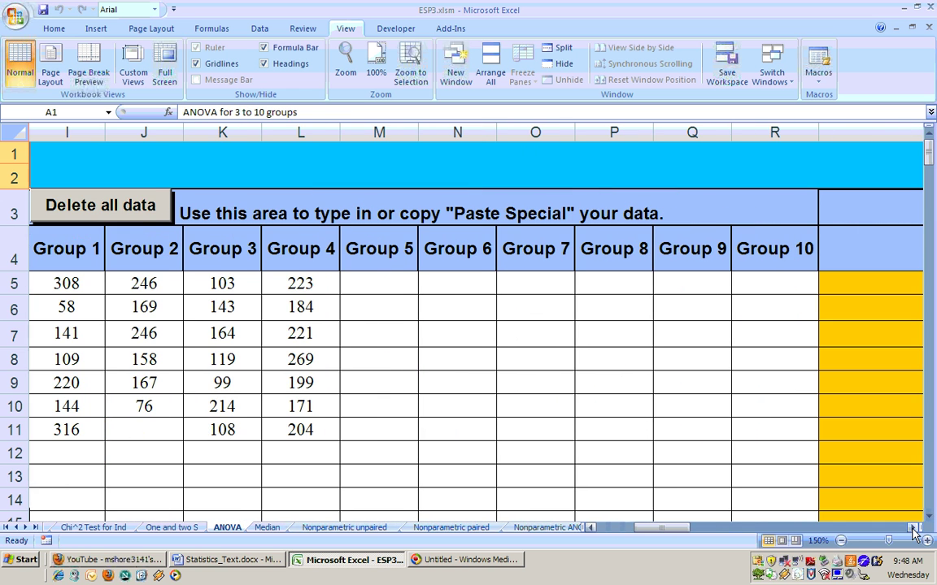
left_click(591, 528)
left_click(591, 528)
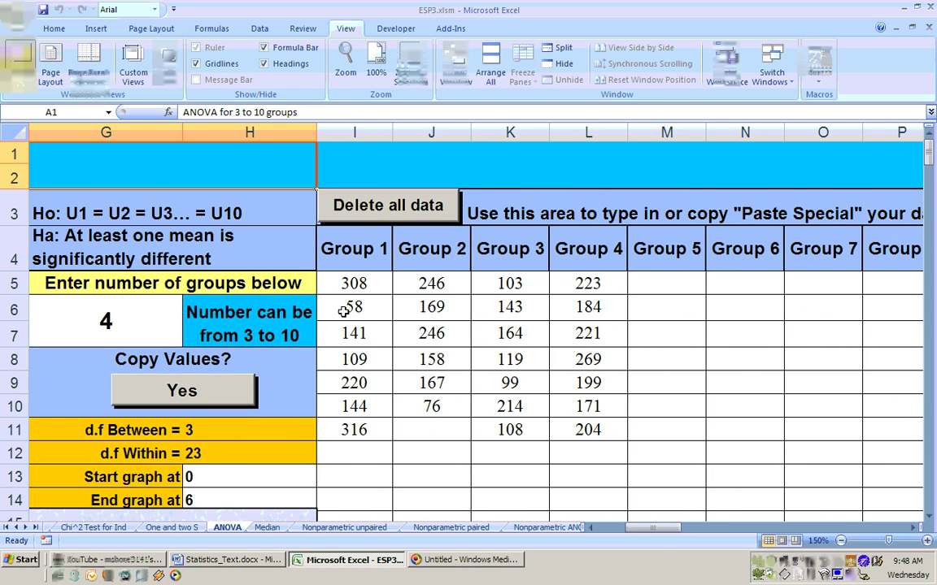
left_click(342, 287)
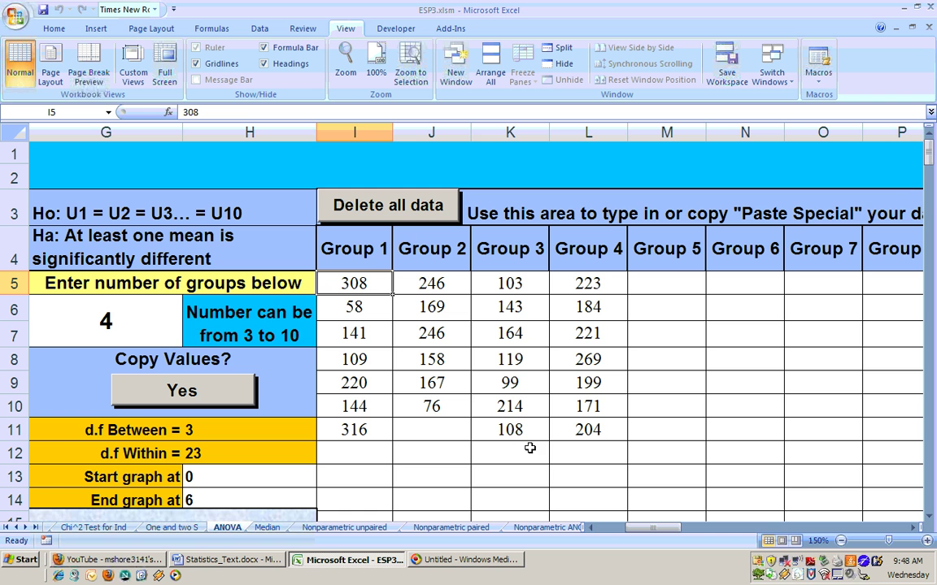
mouse_move(653, 533)
left_mouse_down()
mouse_move(712, 538)
mouse_move(630, 543)
mouse_move(639, 540)
left_mouse_up()
left_click(364, 320)
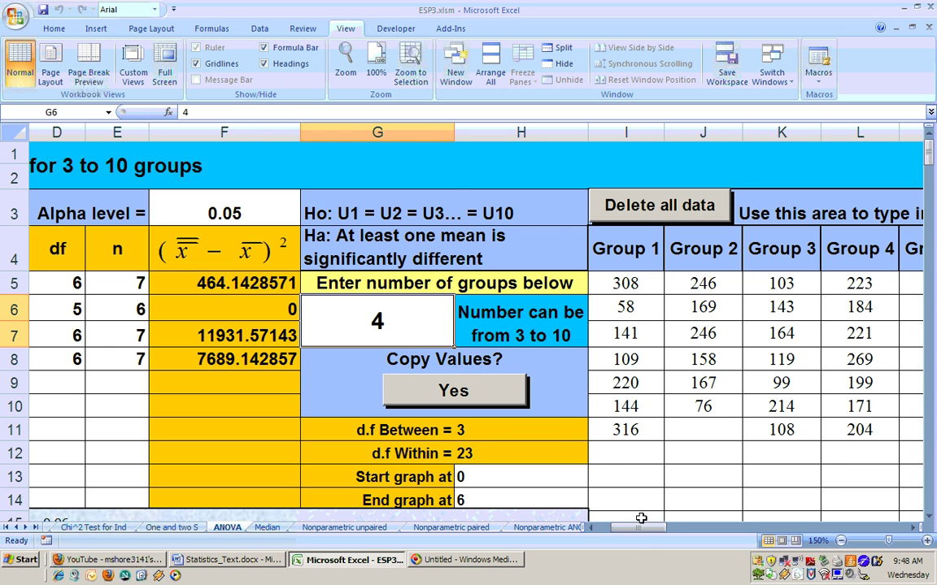
left_click_drag(649, 528, 624, 534)
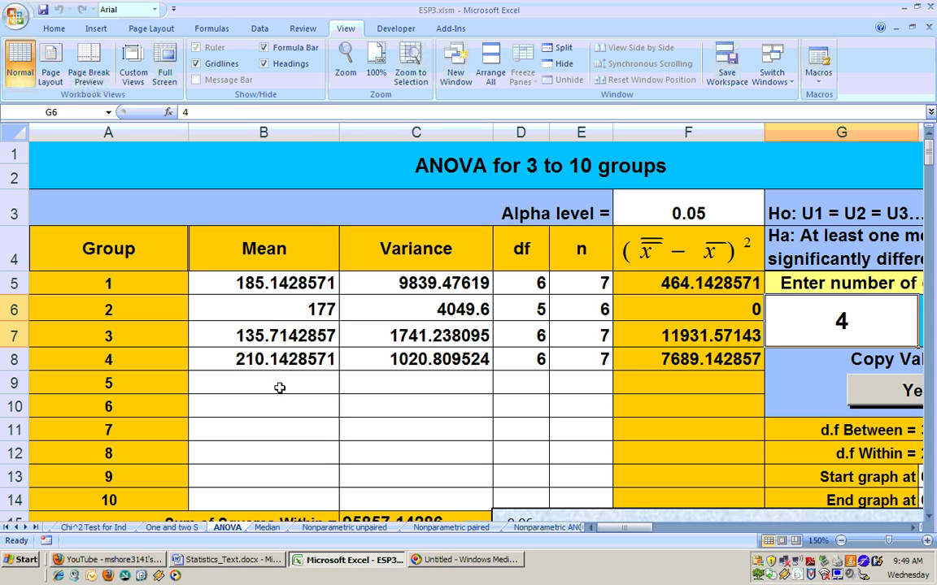
Change the ANOVA alpha level in F3 from 0.05 to 0.1
left_click(929, 517)
scroll(929, 520, "down", 4)
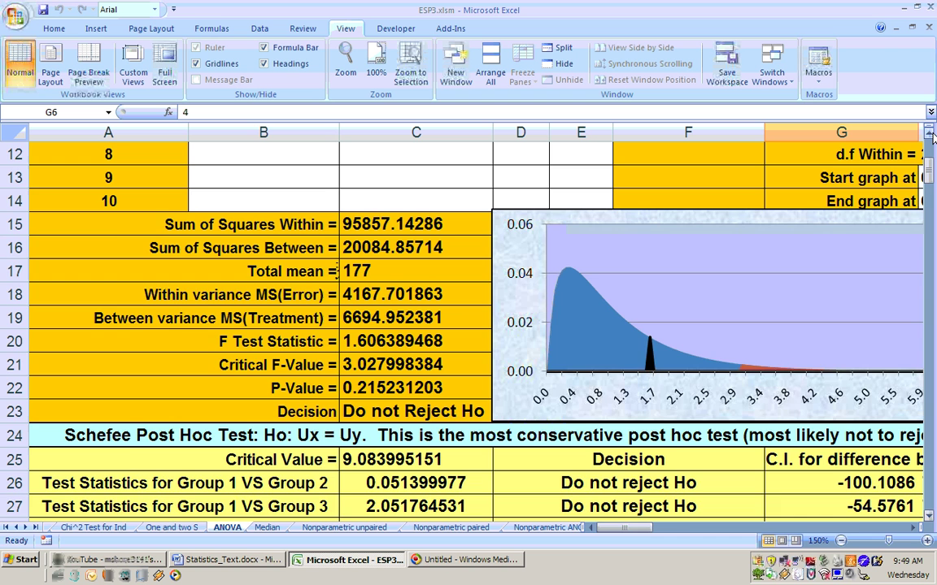
scroll(933, 137, "up", 4)
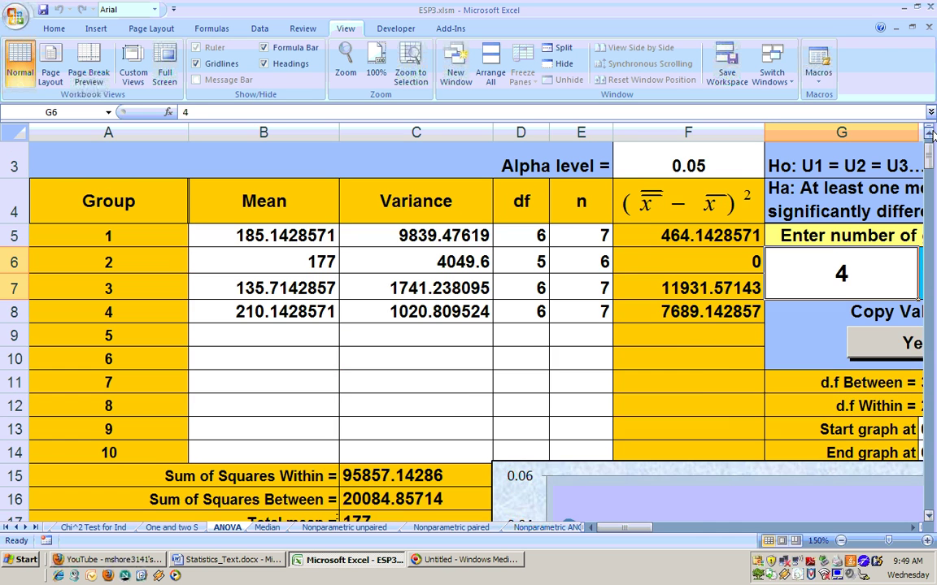
left_click(697, 191)
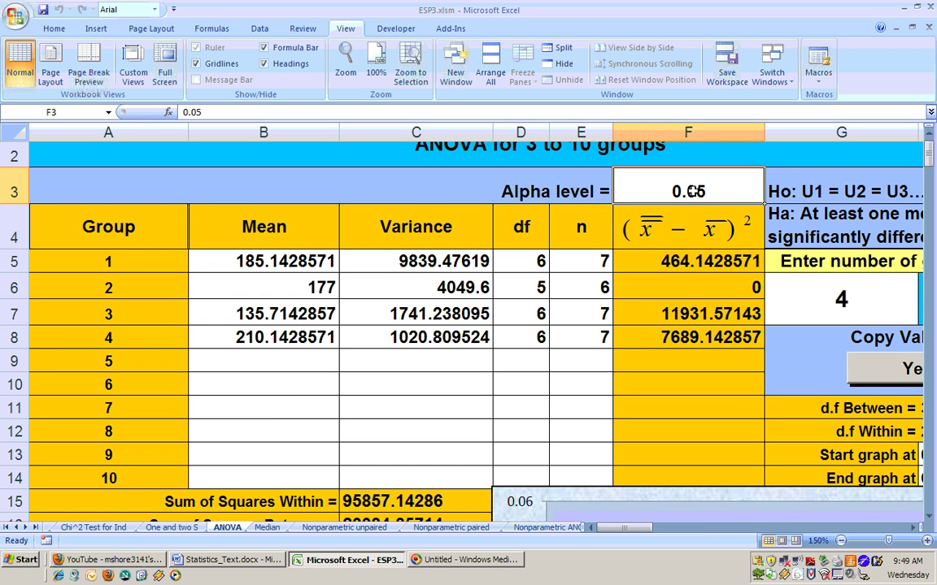
type(".1")
key("Return")
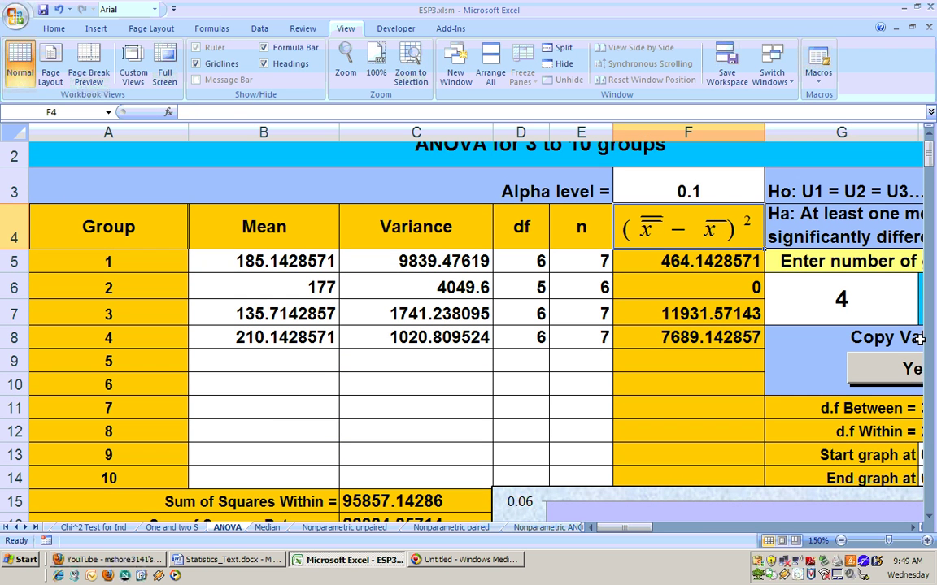
Scroll to the F-test results: critical F 2.338726921 and the decision Do not Reject Ho
left_click(930, 517)
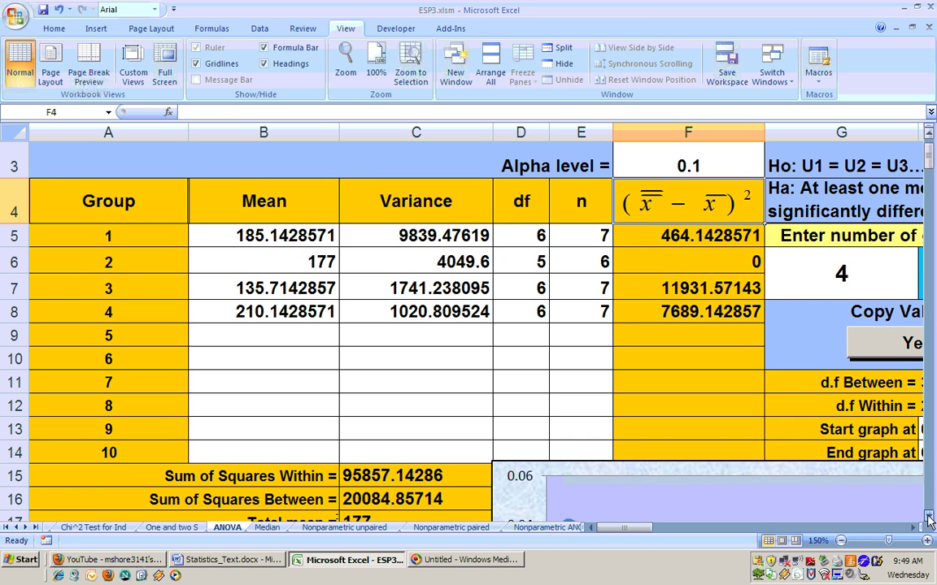
scroll(930, 517, "down", 7)
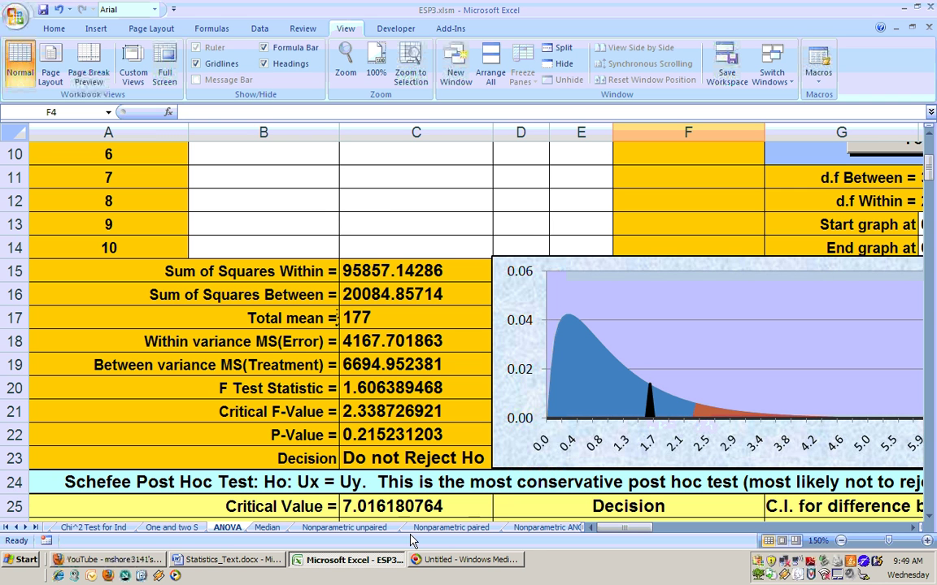
left_click(432, 563)
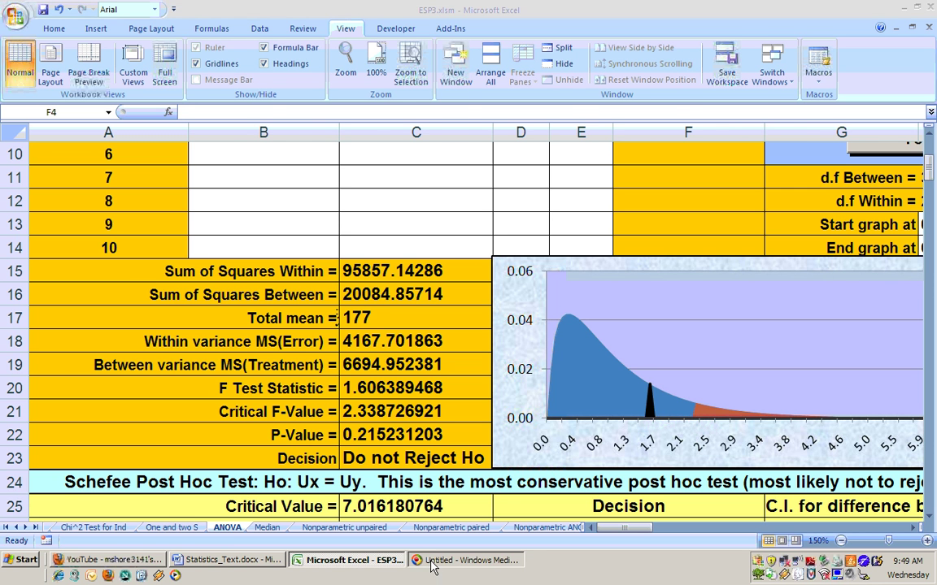
left_click(232, 560)
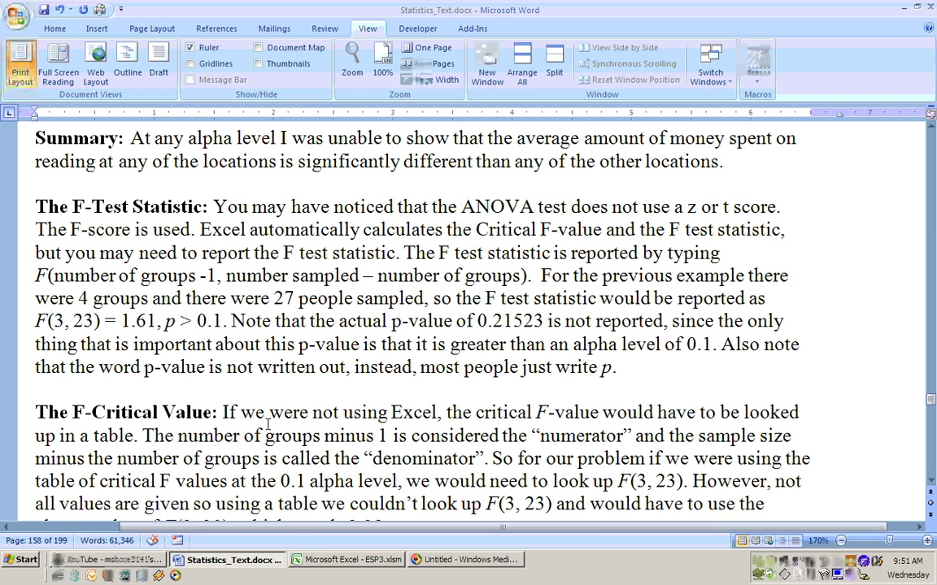
After reading Word's F(3, 23) = 1.61, p > 0.1 report, return to Excel's ANOVA results
key("alt+Tab")
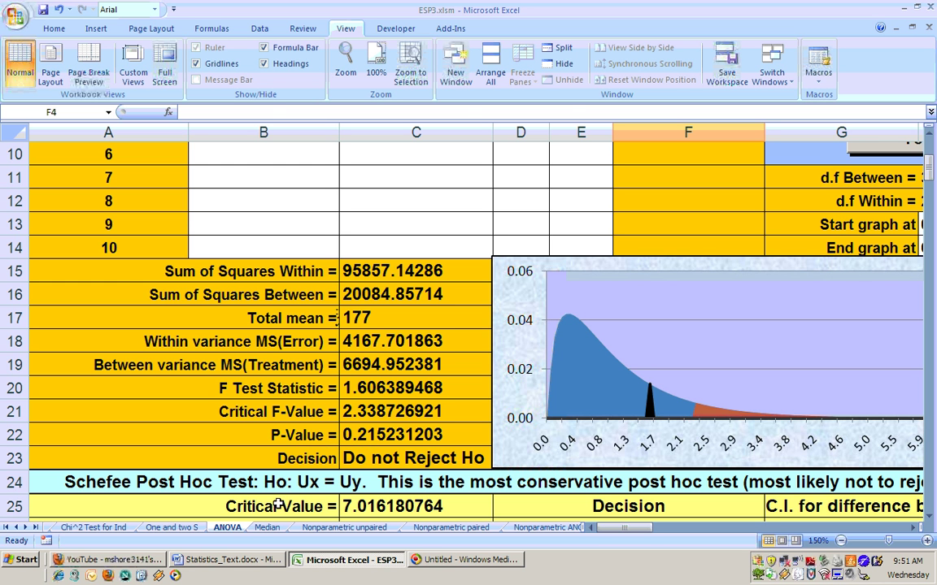
Bring up Word's F-Critical Value explanation and compare it with Excel's ANOVA results
left_click(240, 560)
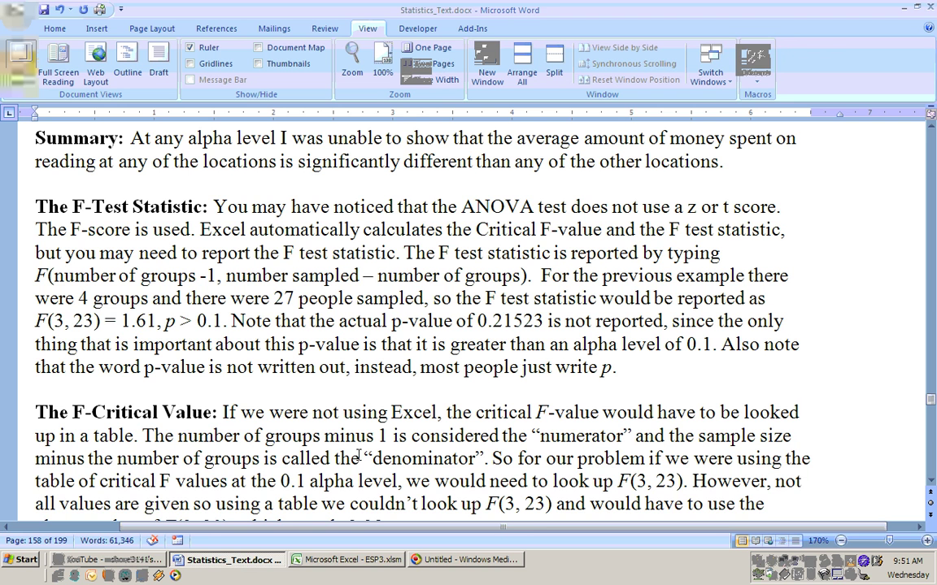
left_click(931, 483)
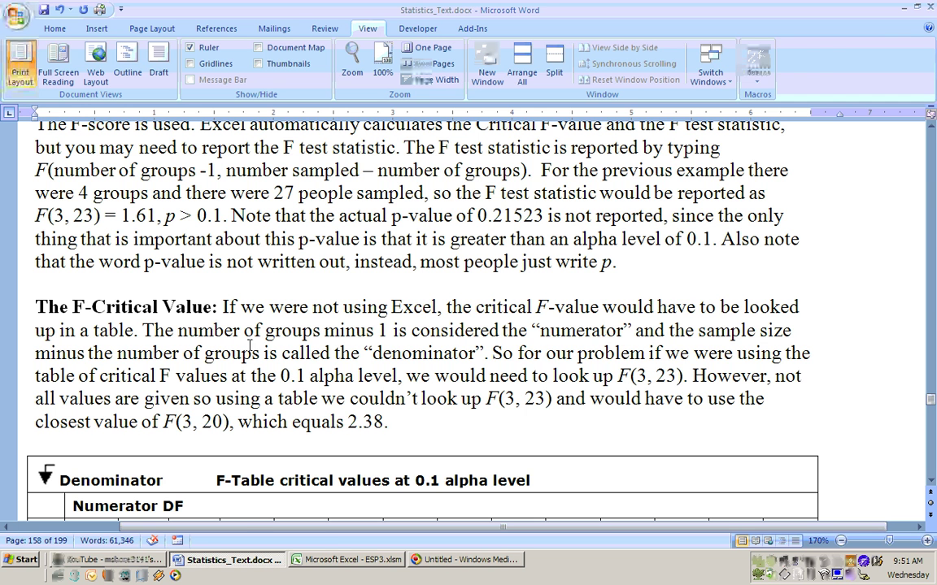
left_click(345, 559)
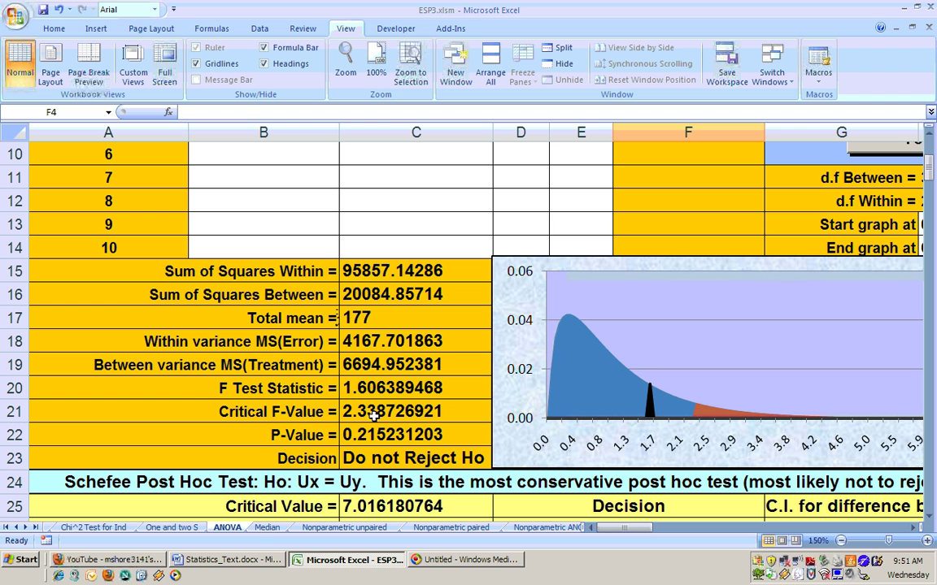
left_click(234, 561)
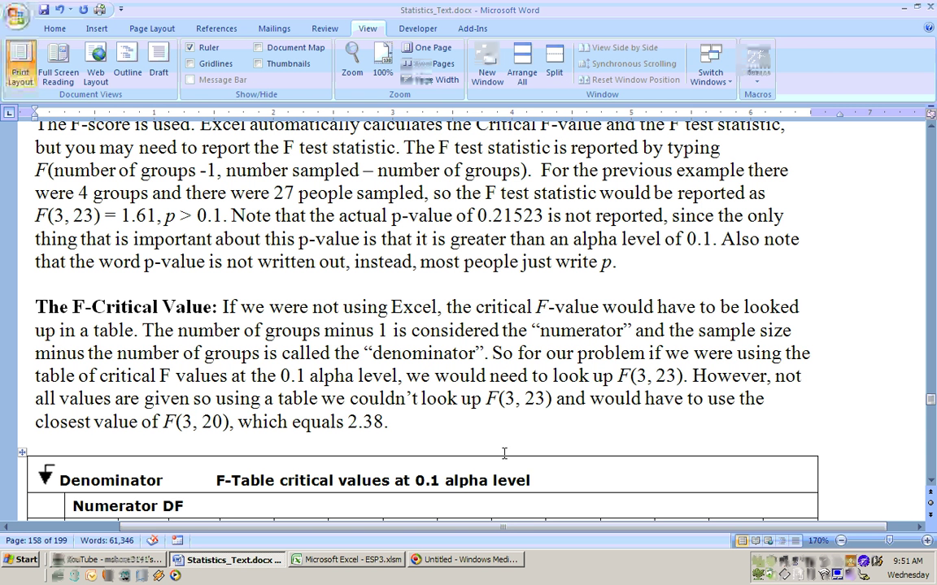
Scroll Word to the 0.1 alpha F-table, showing 2.380 for numerator 3, denominator 20
left_click(931, 481)
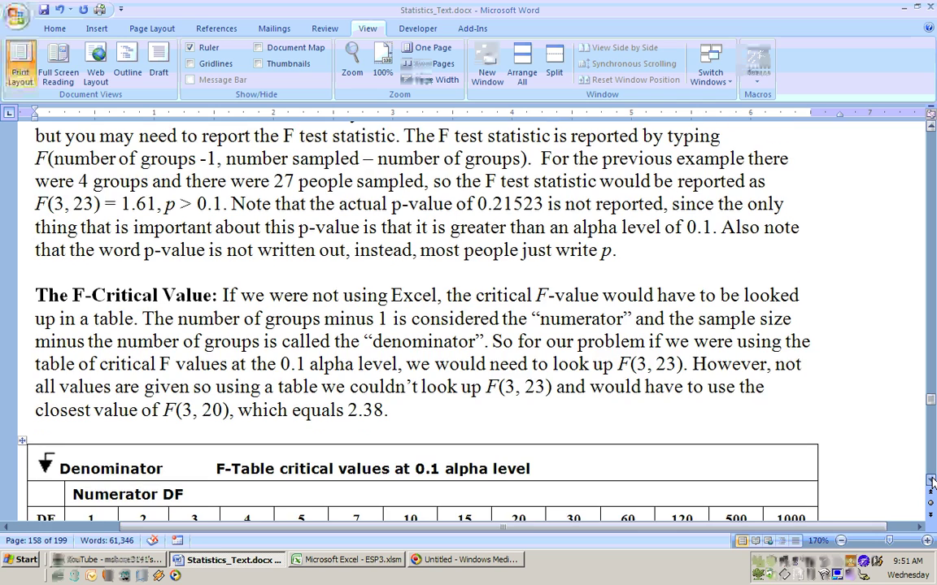
left_click(931, 482)
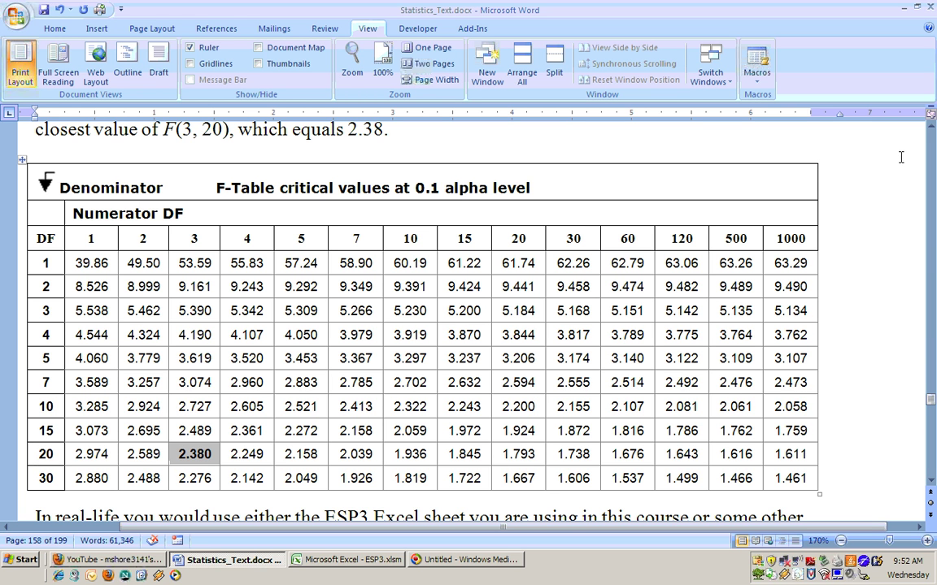
scroll(932, 128, "up", 2)
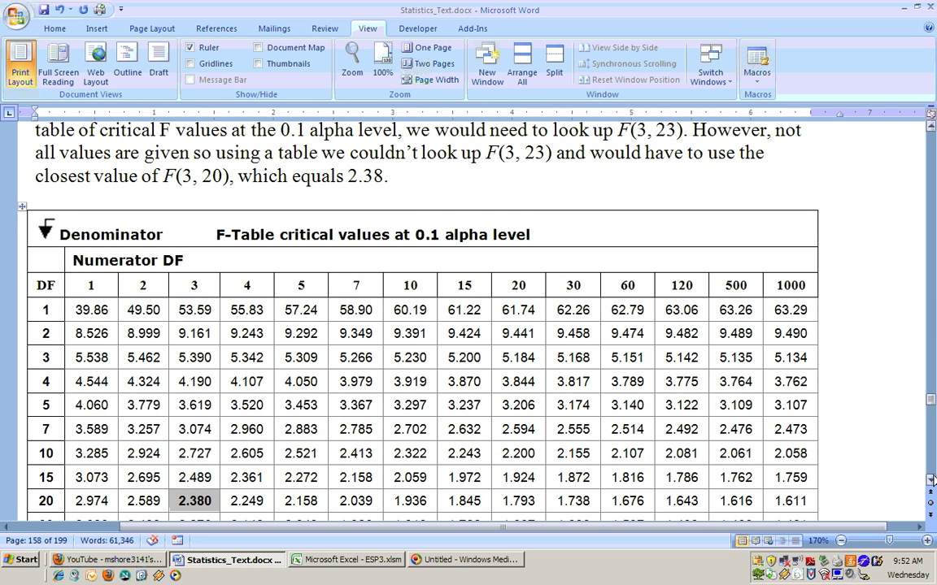
left_click(932, 479)
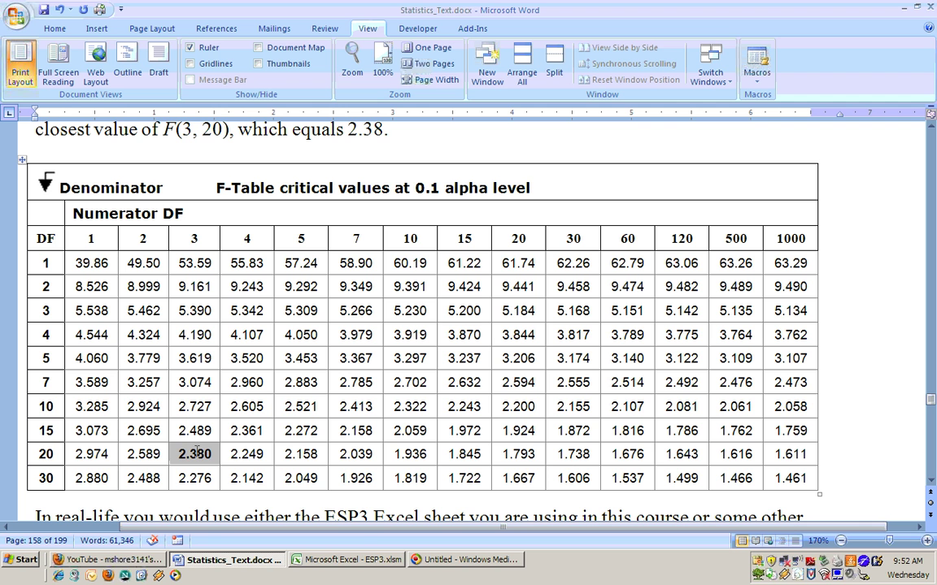
Bring Excel's ANOVA sheet forward, with Critical F-Value 2.338726921 and F statistic 1.606389468
left_click(353, 560)
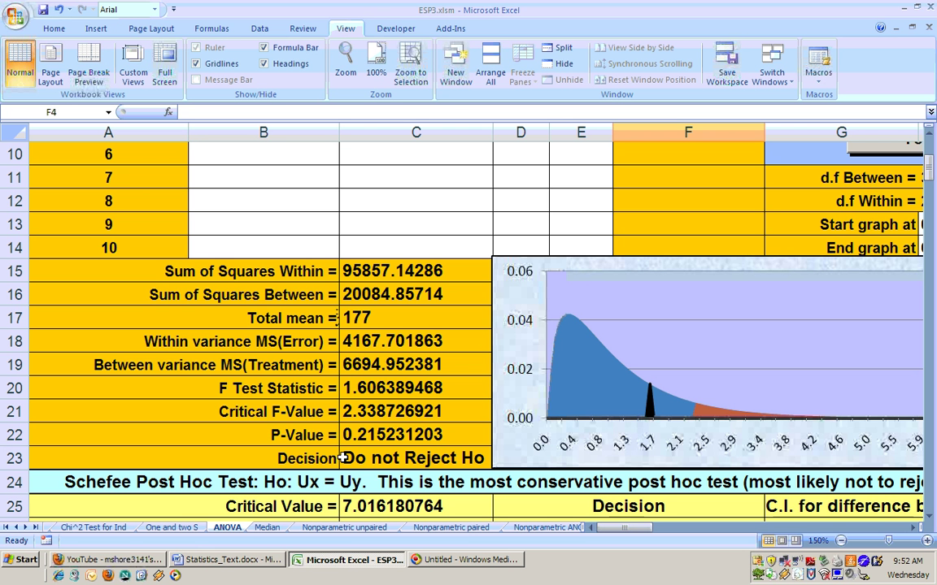